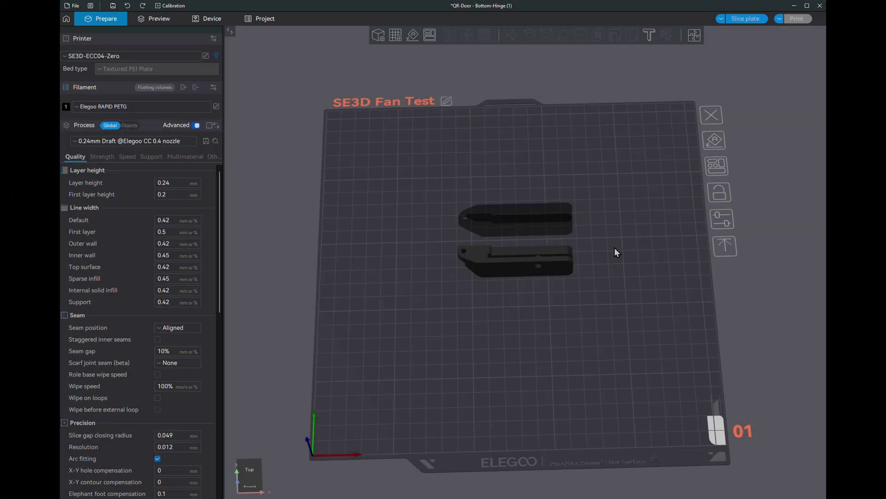
- Select the upper hinge part, check its options, and keep Elegoo RAPID PETG as the filament
{"action": "left_click", "coordinate": [536, 226]}
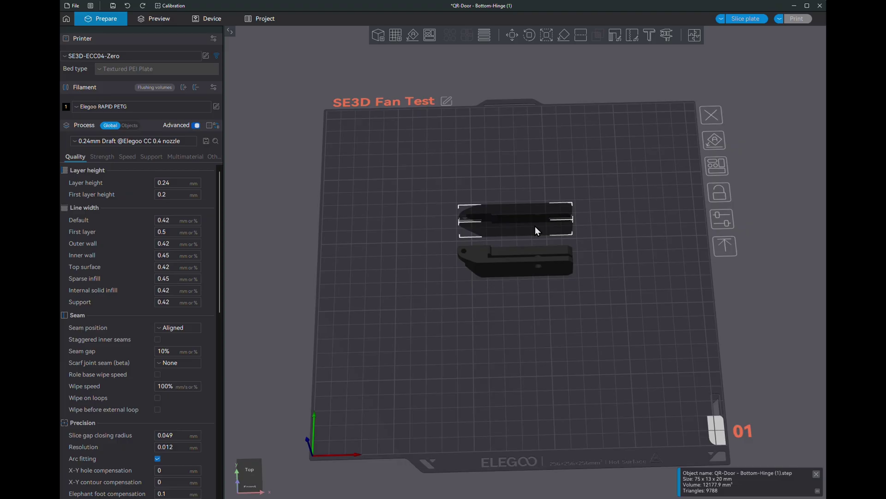
{"action": "right_click", "coordinate": [535, 227]}
{"action": "left_click", "coordinate": [563, 370]}
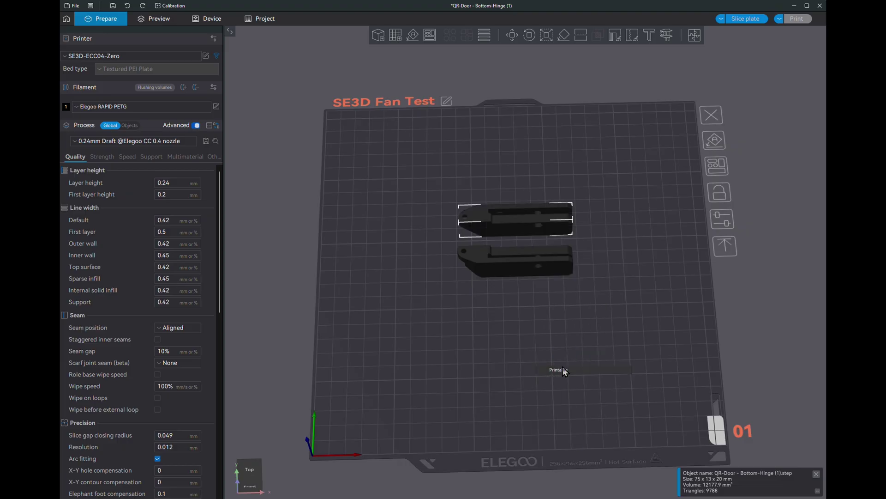
{"action": "right_click", "coordinate": [526, 222]}
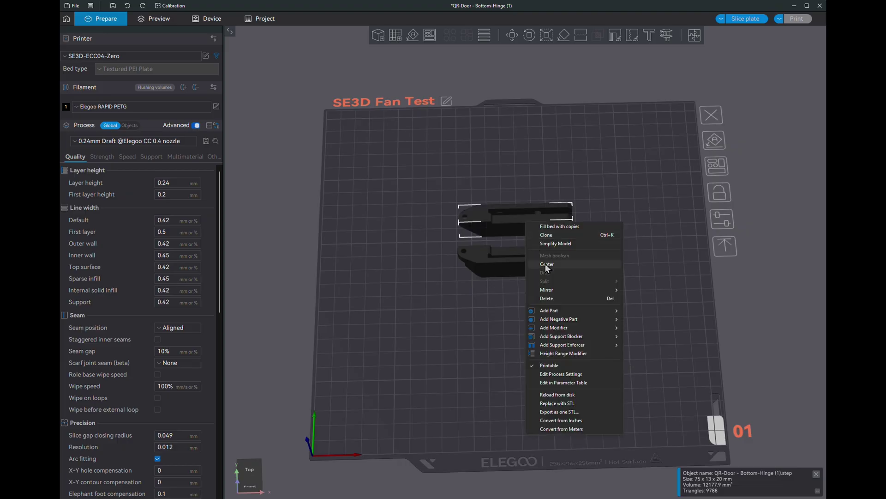
{"action": "left_click", "coordinate": [564, 368]}
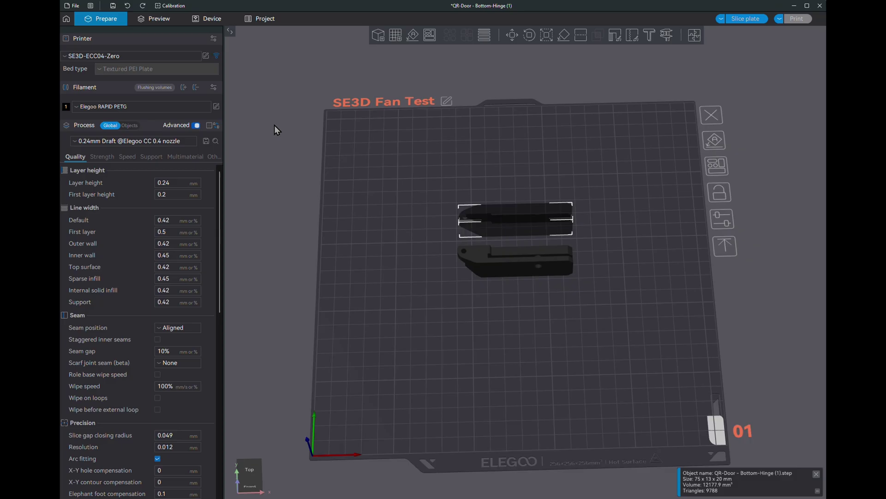
{"action": "left_click", "coordinate": [118, 109]}
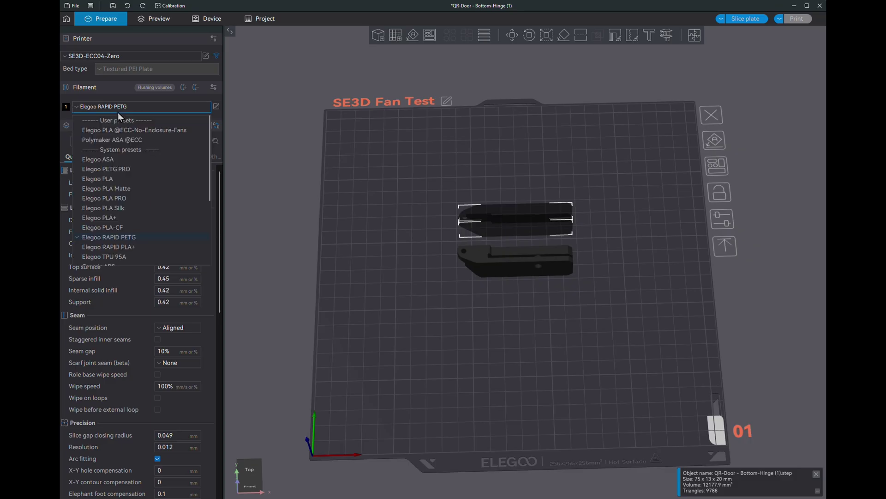
{"action": "left_click", "coordinate": [118, 109]}
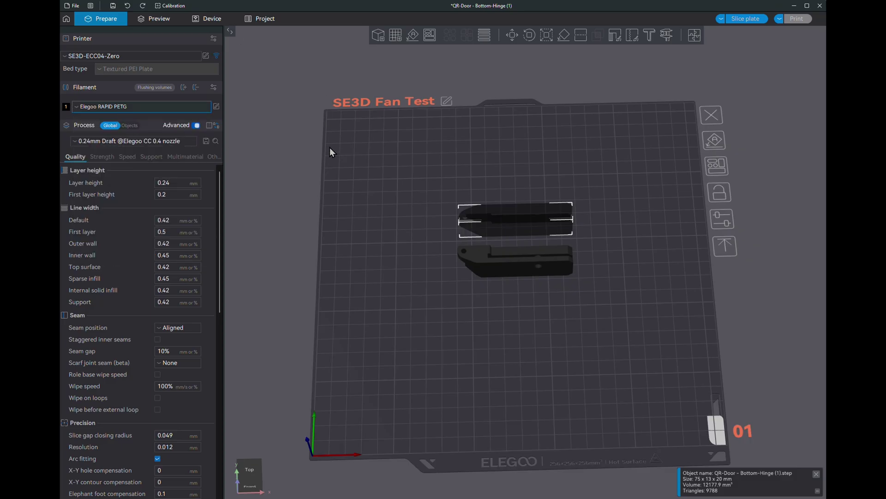
- Open the SE3D-ECC04-Zero printer settings on the Machine G-code page
{"action": "left_click", "coordinate": [205, 56]}
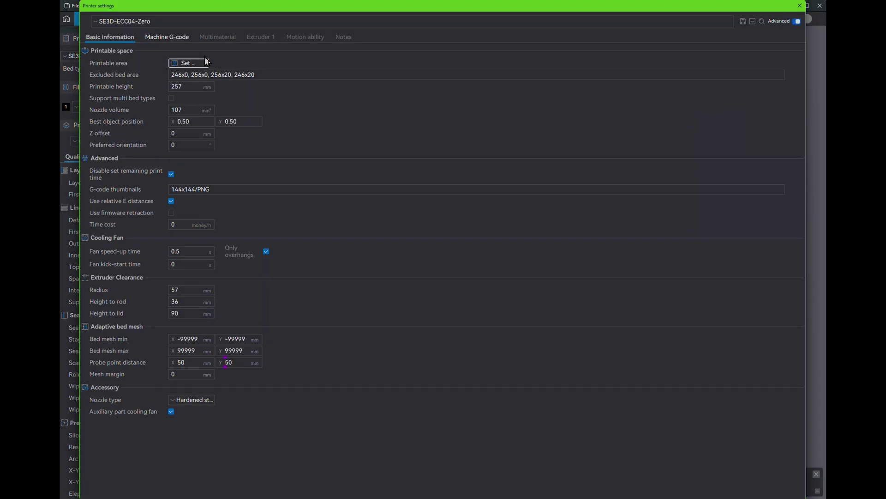
{"action": "left_click", "coordinate": [169, 37]}
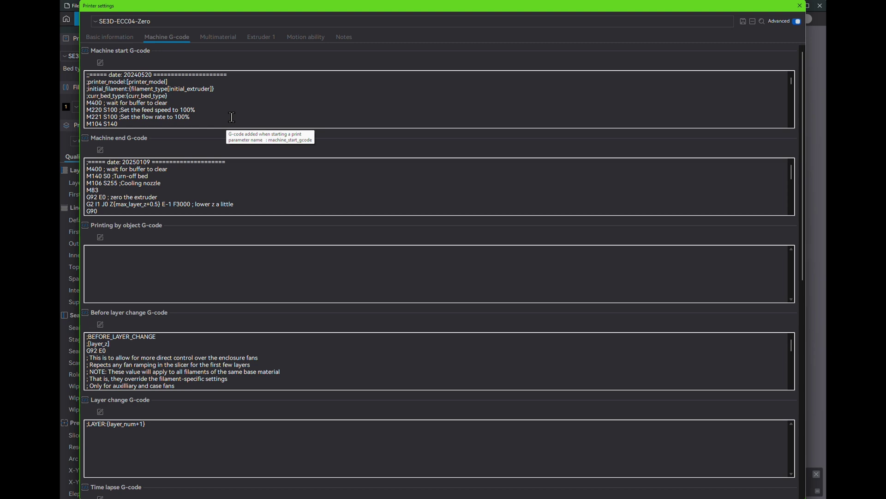
{"action": "left_click", "coordinate": [101, 62]}
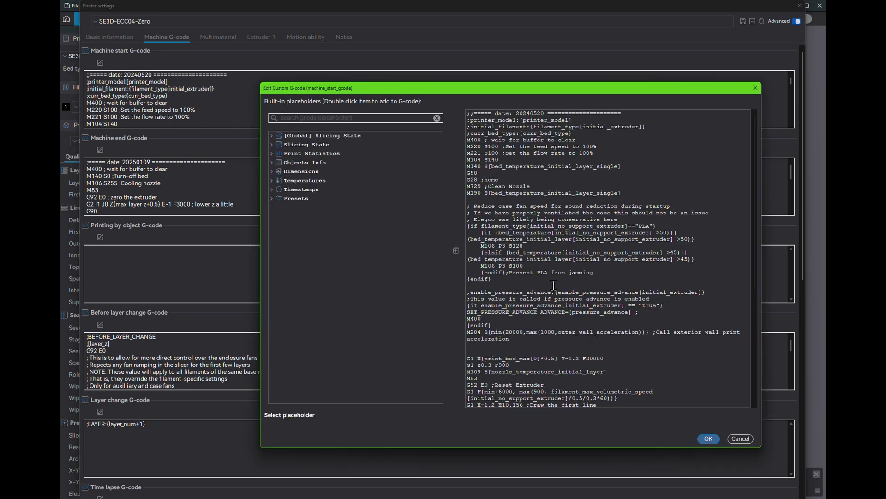
{"action": "key", "text": "Escape"}
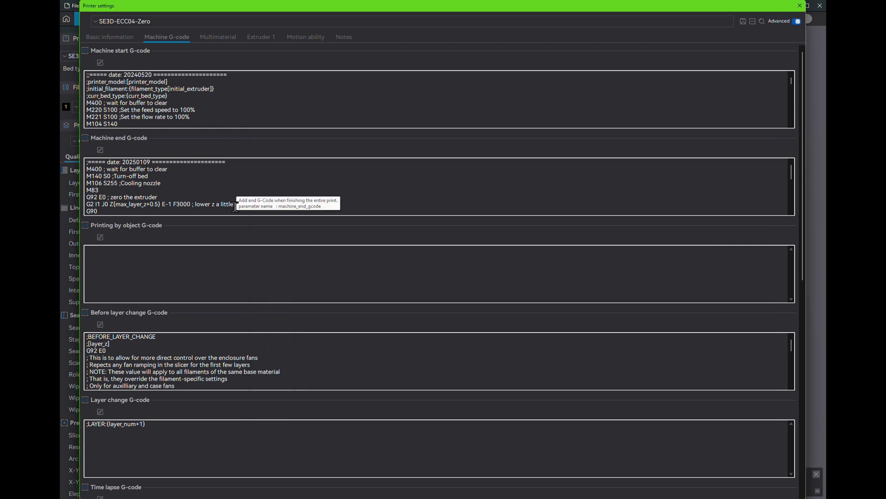
{"action": "left_click", "coordinate": [101, 61]}
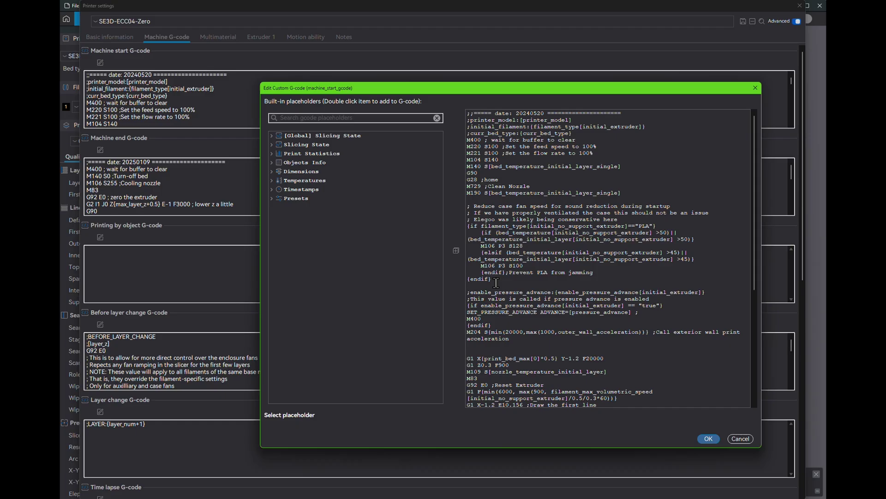
{"action": "left_click_drag", "start_coordinate": [496, 282], "coordinate": [468, 207]}
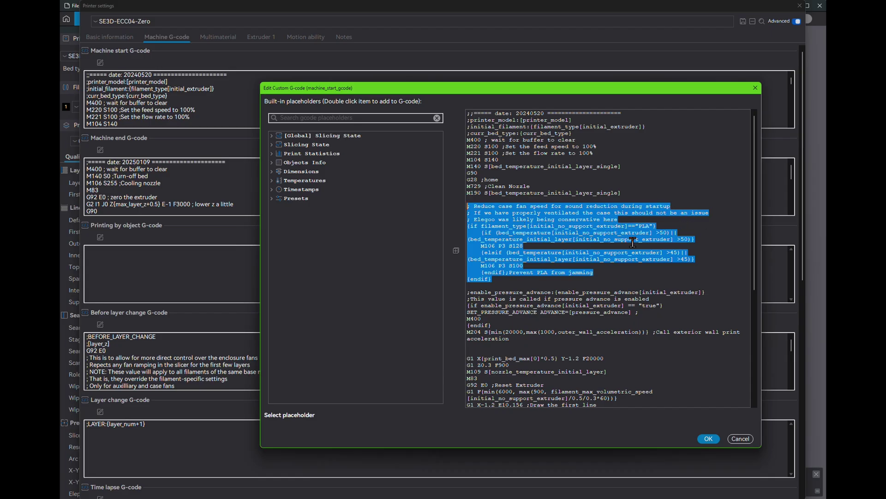
{"action": "left_click", "coordinate": [564, 258]}
{"action": "left_click_drag", "start_coordinate": [525, 245], "coordinate": [481, 245]}
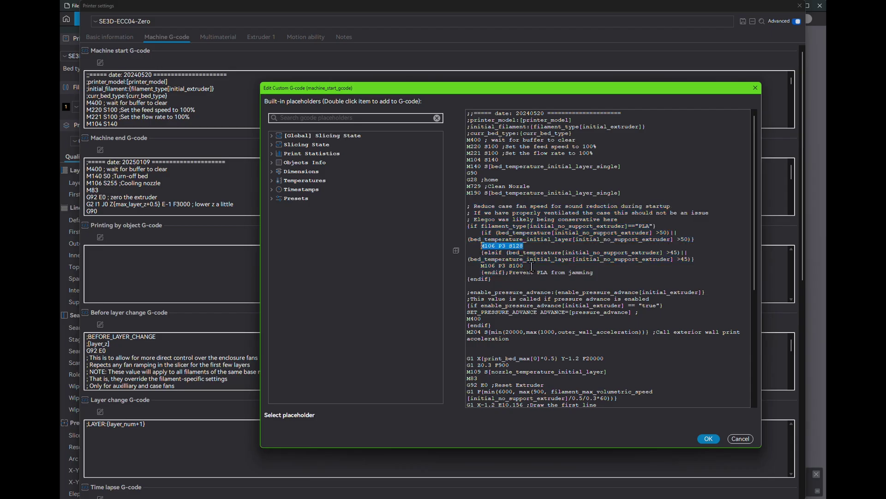
{"action": "left_click_drag", "start_coordinate": [525, 267], "coordinate": [480, 266]}
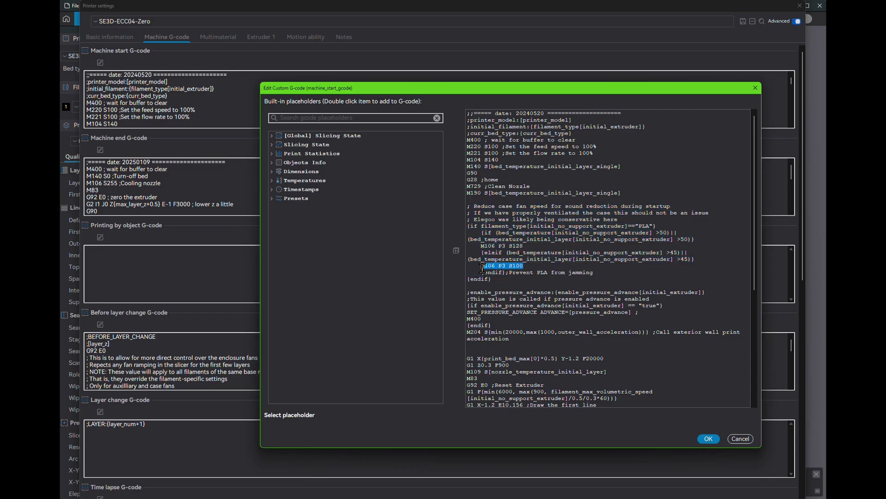
{"action": "left_click", "coordinate": [575, 273]}
- Close the start G-code editor and open the Before layer change G-code editor
{"action": "left_click", "coordinate": [740, 439]}
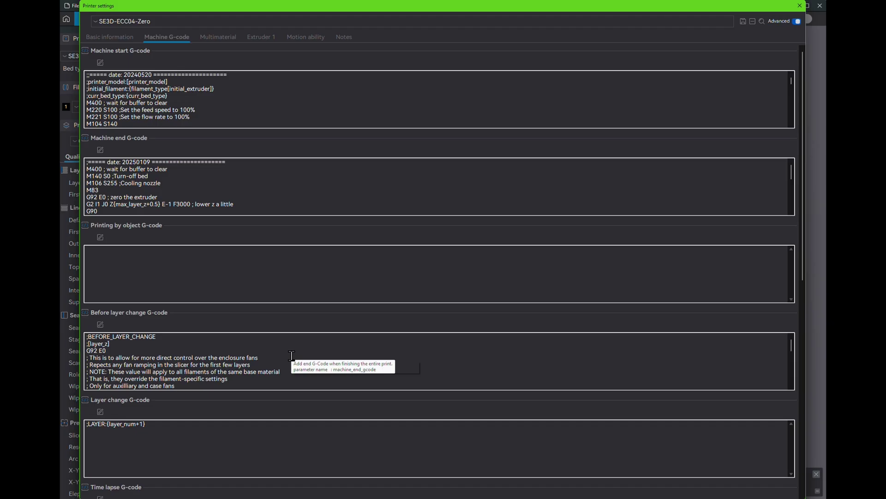
{"action": "scroll", "coordinate": [304, 341], "scroll_direction": "down", "scroll_amount": 3}
{"action": "scroll", "coordinate": [313, 347], "scroll_direction": "up", "scroll_amount": 3}
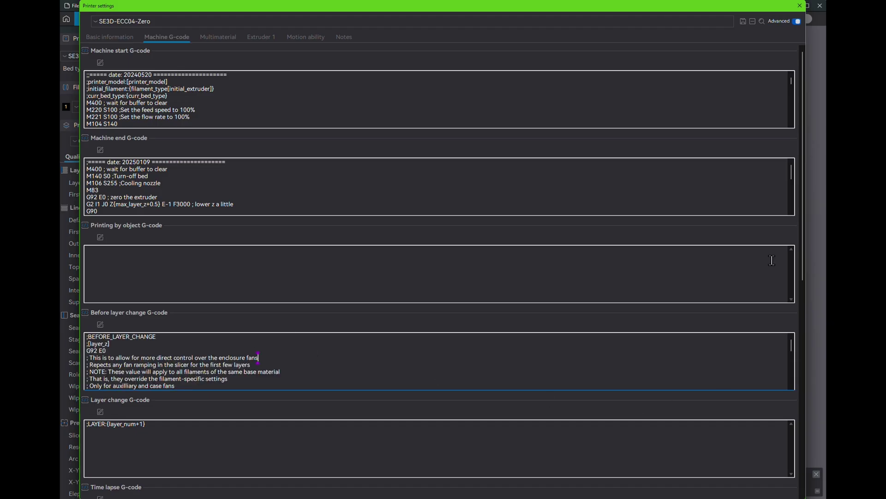
{"action": "left_click_drag", "start_coordinate": [800, 235], "coordinate": [804, 366]}
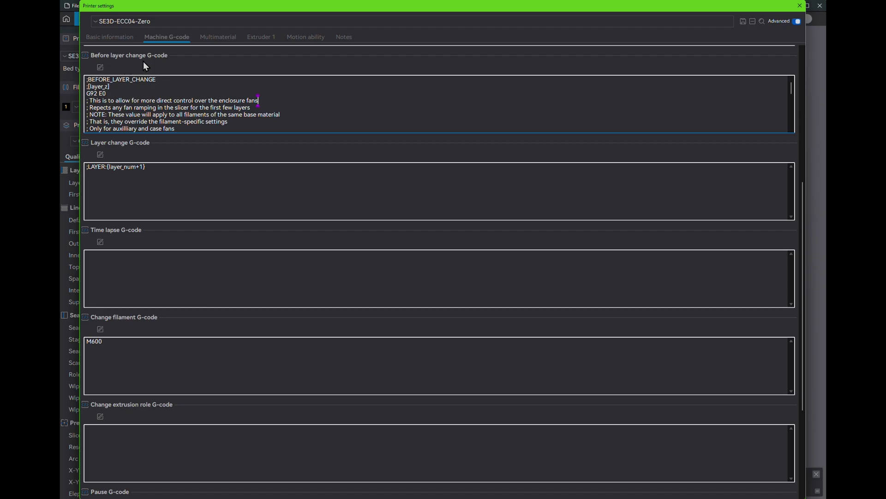
{"action": "left_click", "coordinate": [100, 67]}
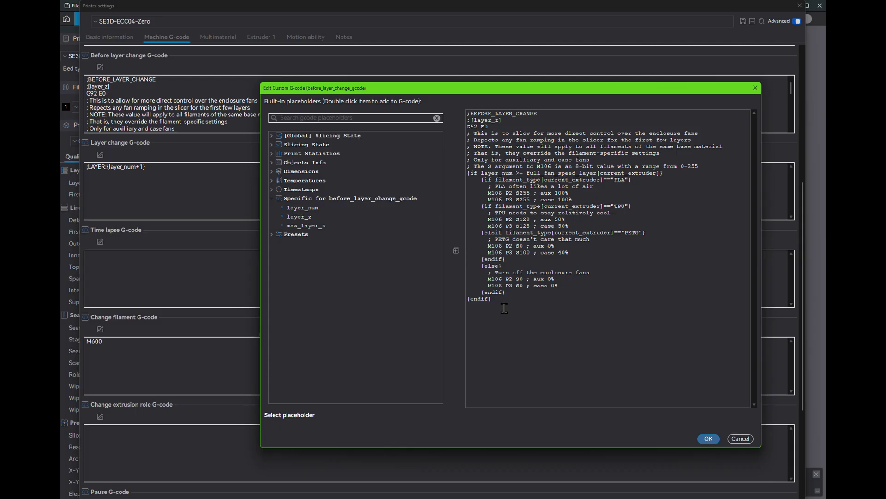
{"action": "left_click_drag", "start_coordinate": [503, 304], "coordinate": [462, 134]}
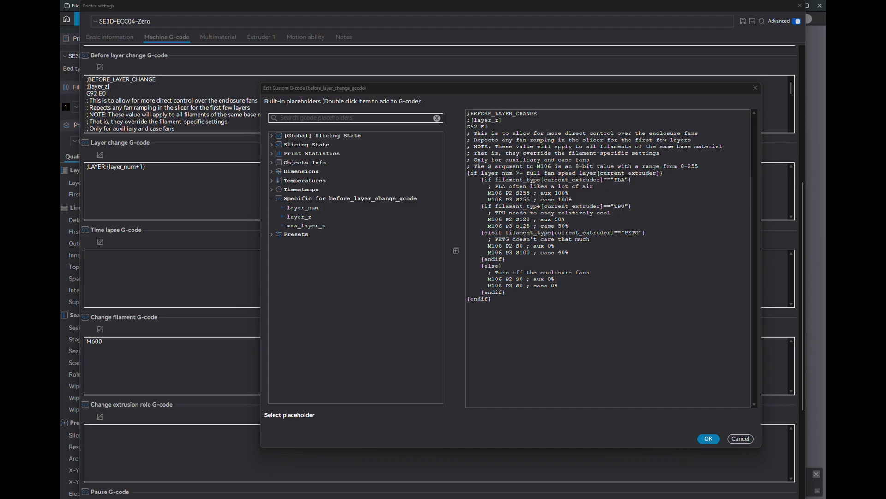
- Replace the code below G92 E0 with the pasted PLA/TPU/PETG conditional fan block and confirm
{"action": "left_click", "coordinate": [613, 308]}
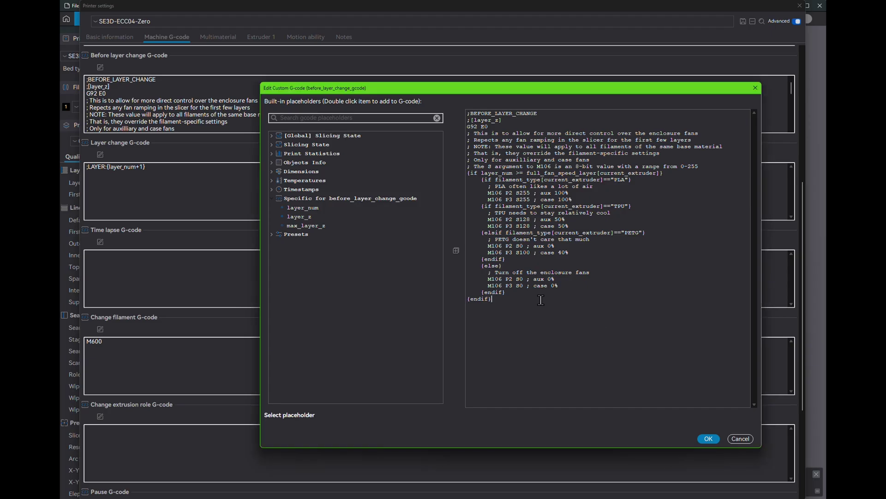
{"action": "left_click_drag", "start_coordinate": [541, 301], "coordinate": [460, 135]}
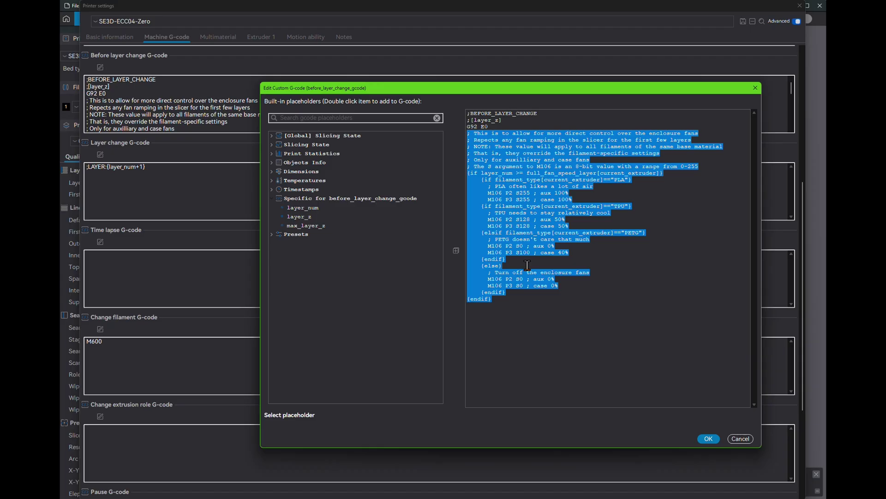
{"action": "key", "text": "BackSpace"}
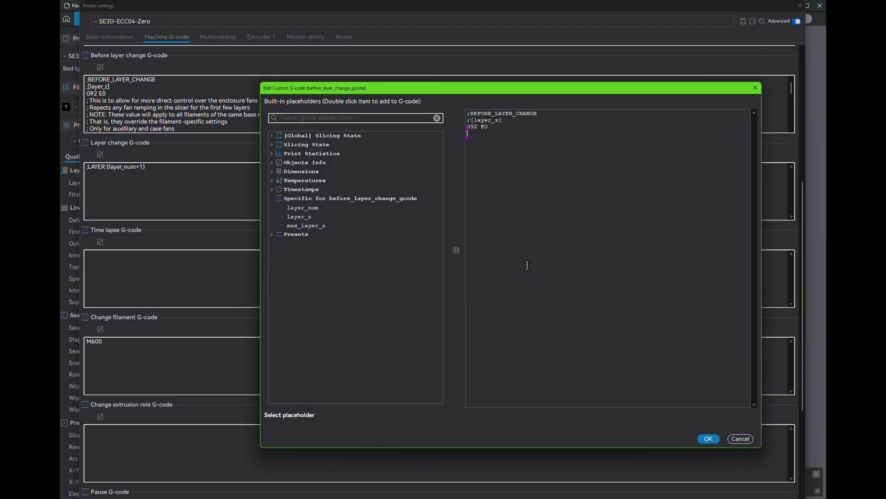
{"action": "type", "text": "; Place at the end of \"Before layer change G-Code\" section on the \"Machine G-Code\" tab of your printer settings ; This is to allow for more direct control over the enclosure fans ; Repects any fan ramping in the slicer for the first few layers ; NOTE: These value will apply to all filaments of the same base material ; That is, they override the filament-specific settings ; Only for auxiliary and case fans ; The S argument to M106 is an 8-bit value with a range from 0-255 ; Tested on ElegooSlicer v1.1.8.2 {if layer_num >= full_fan_speed_layer[current_extruder]}     {if filament_type[current_extruder]==\"PLA\"}       ; PLA often likes a lot of air       M106 P2 S255 ; aux 100%       M106 P3 S255 ; case 100%     {if filament_type[current_extruder]==\"TPU\"}       ; TPU needs to stay relatively cool       M106 P2 S128 ; aux 50%       M106 P3 S128 ; case 50%     {elsif filament_type[current_extruder]==\"PETG\"}       ; PETG doesn't care that much       M106 P2 S0 ; aux 0%       M106 P3 S100 ; case ~40%     {endif}     {else}       ; Turn off the enclosure fans for any other filament       M106 P2 S0 ; aux 0%       M106 P3 S0 ; case 0%         {endif} {endif}"}
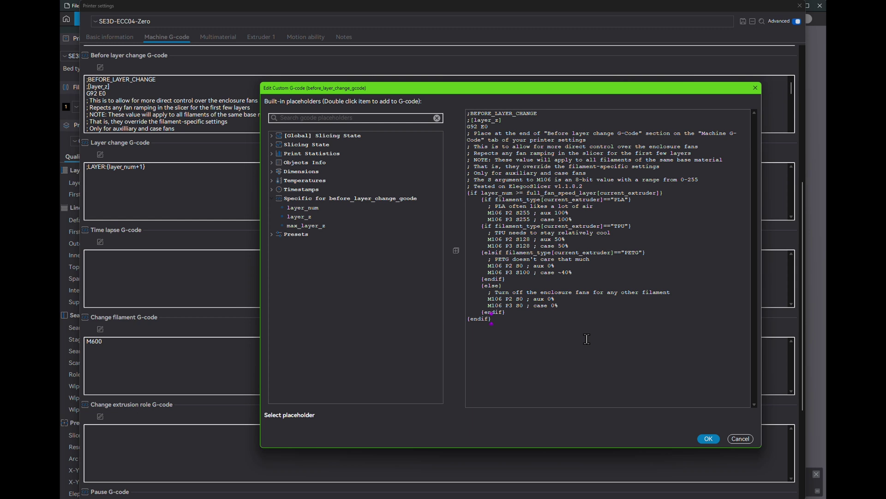
{"action": "left_click", "coordinate": [708, 440]}
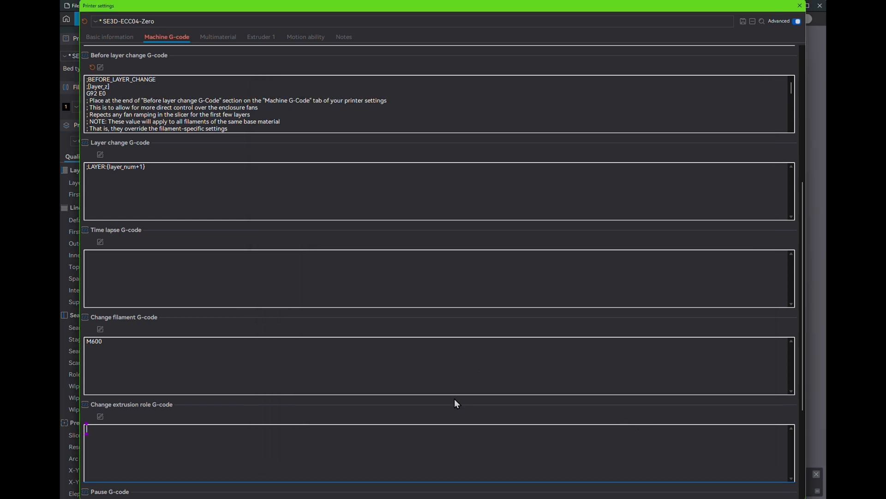
- Save the modified printer settings as a new preset named SE3D-ECC04-Zero-Test
{"action": "scroll", "coordinate": [455, 402], "scroll_direction": "down", "scroll_amount": 1}
{"action": "left_click", "coordinate": [396, 402]}
{"action": "scroll", "coordinate": [396, 402], "scroll_direction": "down", "scroll_amount": 1}
{"action": "left_click", "coordinate": [742, 21]}
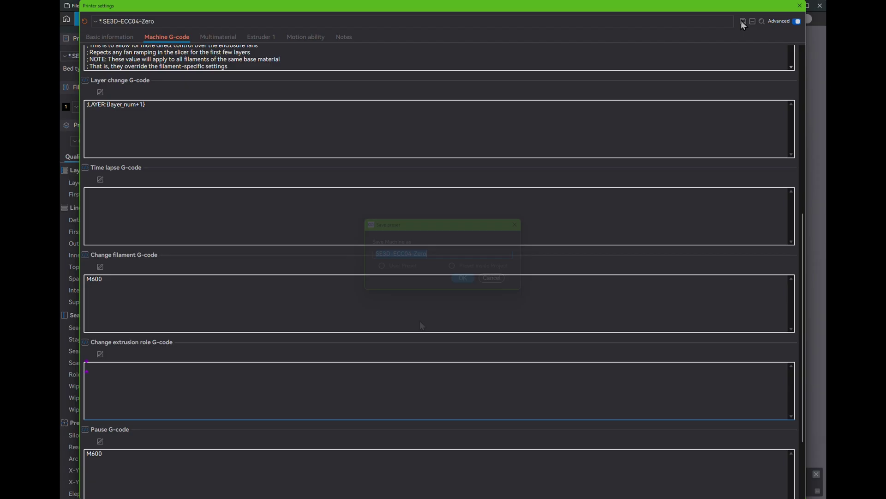
{"action": "left_click", "coordinate": [434, 253]}
{"action": "type", "text": "-"}
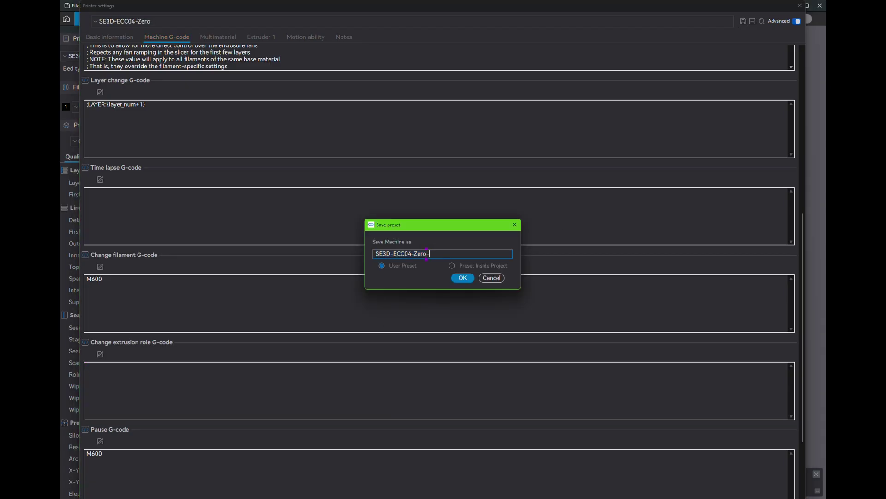
{"action": "type", "text": "Test"}
{"action": "left_click", "coordinate": [463, 278]}
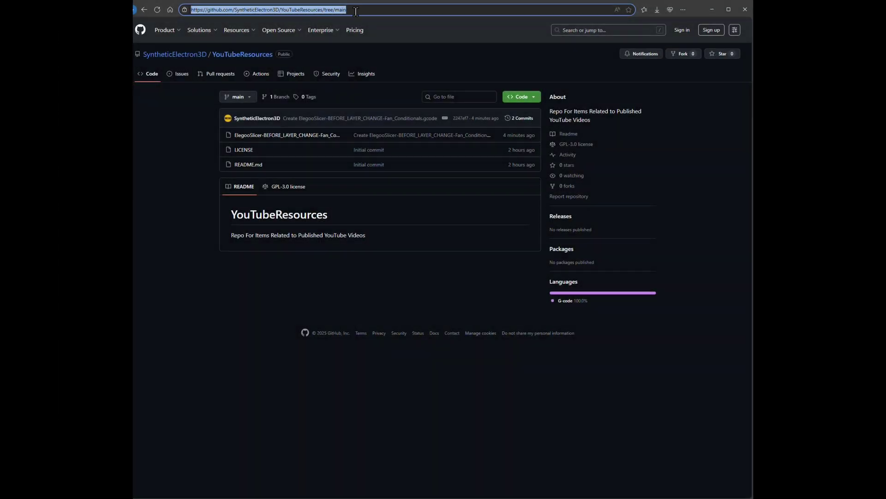
{"action": "left_click", "coordinate": [358, 12]}
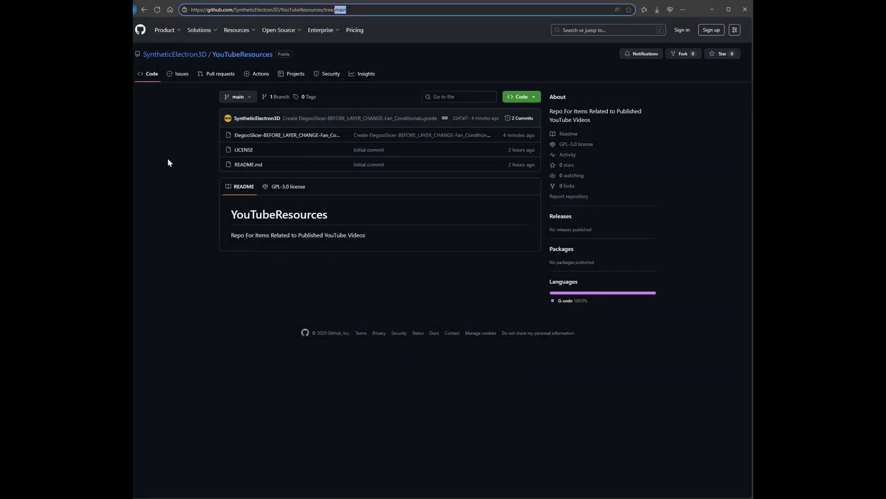
- View ElegooSlicer-BEFORE_LAYER_CHANGE-Fan_Conditionals.gcode in the YouTubeResources repository
{"action": "left_click", "coordinate": [212, 194]}
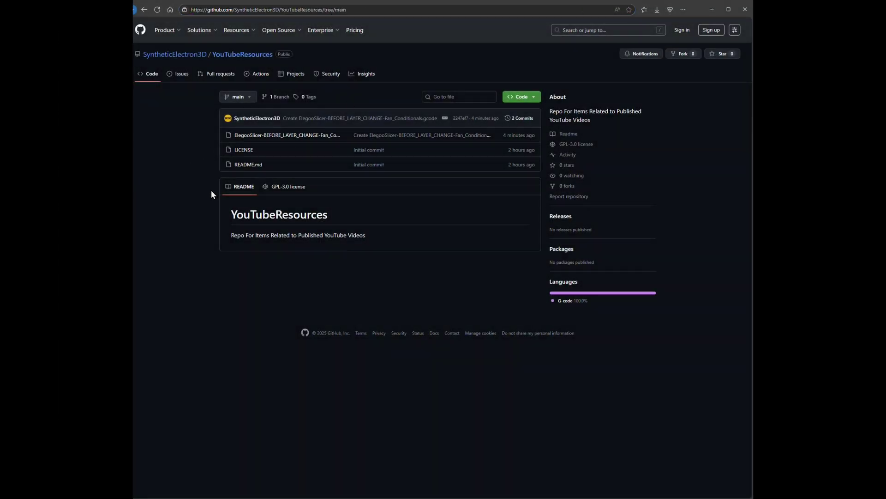
{"action": "left_click", "coordinate": [312, 140]}
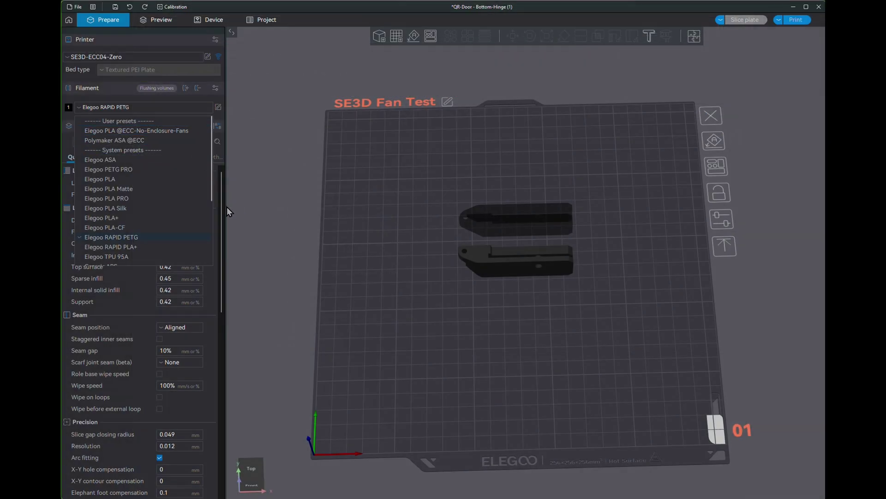
- Change the plate's filament to Elegoo PLA
{"action": "left_click", "coordinate": [115, 178]}
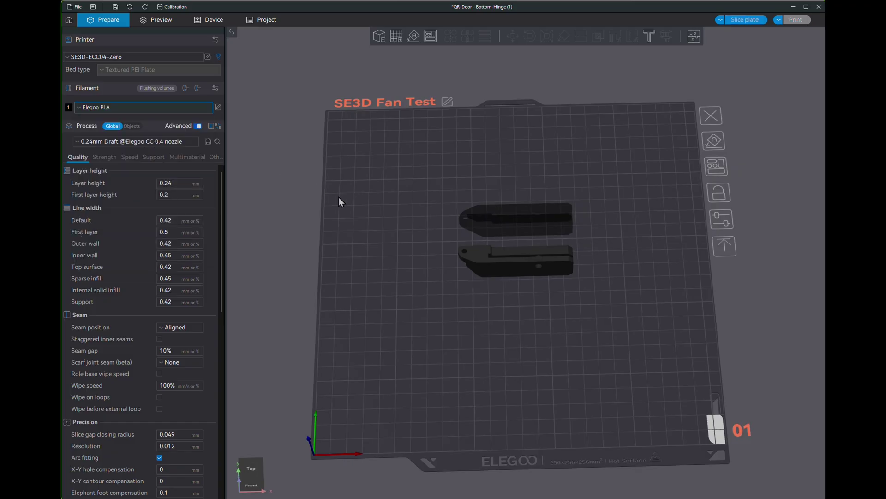